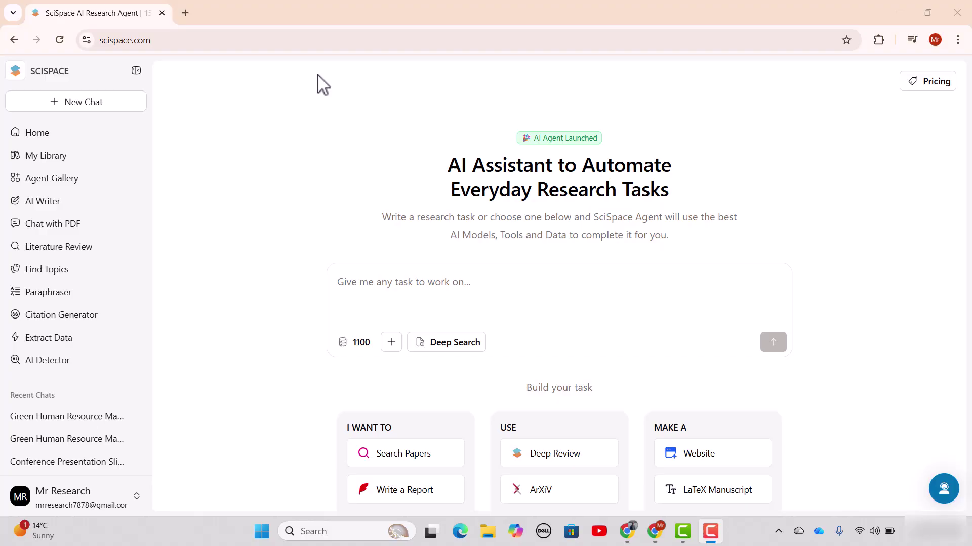
# Submit the agent task 'Find Research papers on green HRM'.
pyautogui.click(421, 282)
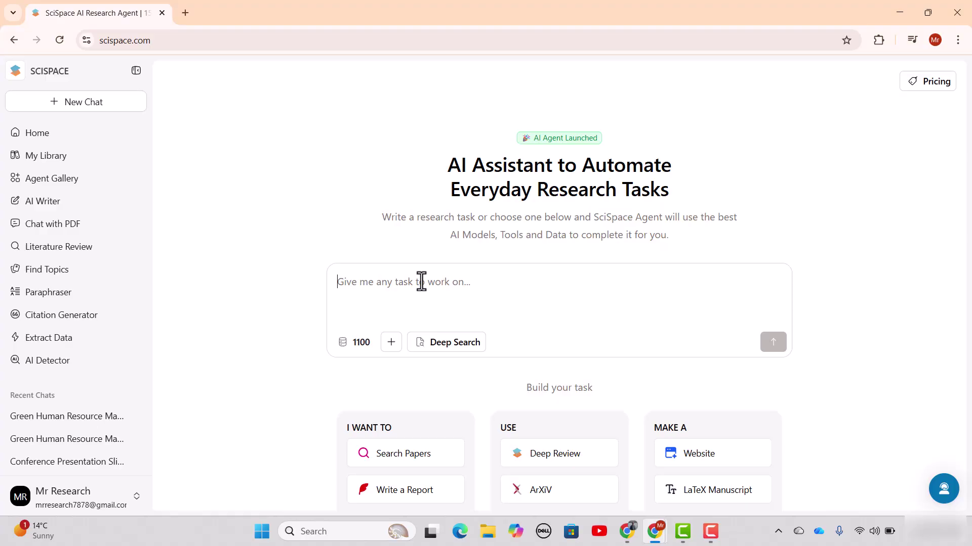
pyautogui.write('Fins')
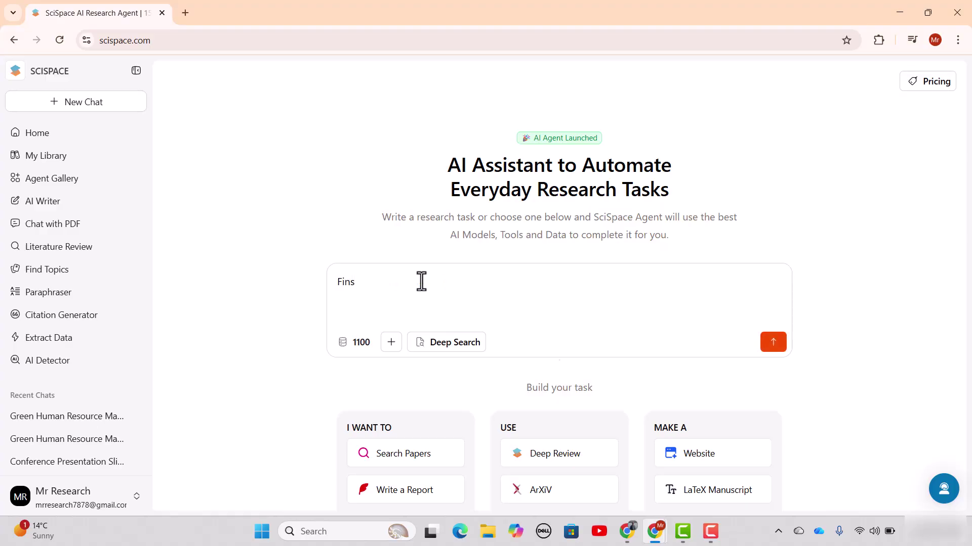
pyautogui.write('d')
pyautogui.press('BackSpace')
pyautogui.press('BackSpace')
pyautogui.write('d')
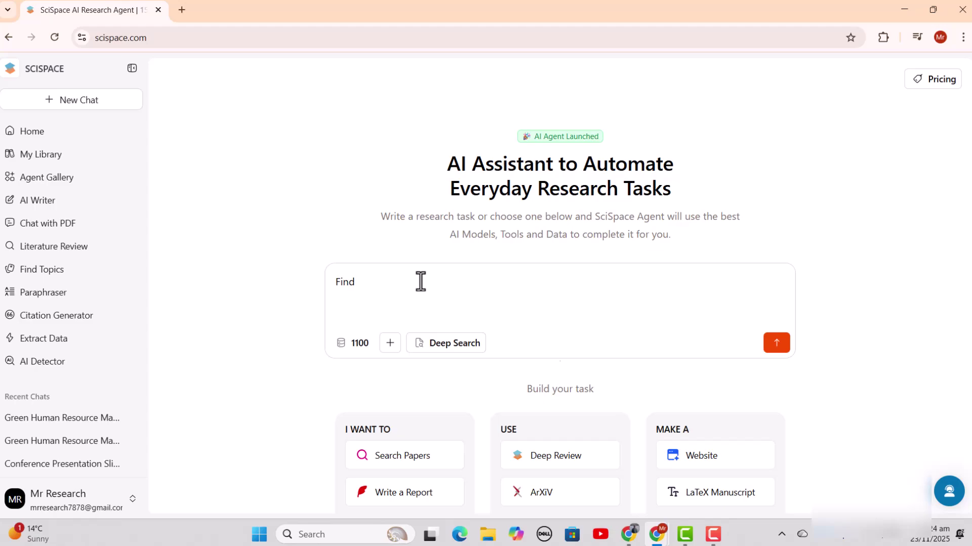
pyautogui.write(' Research')
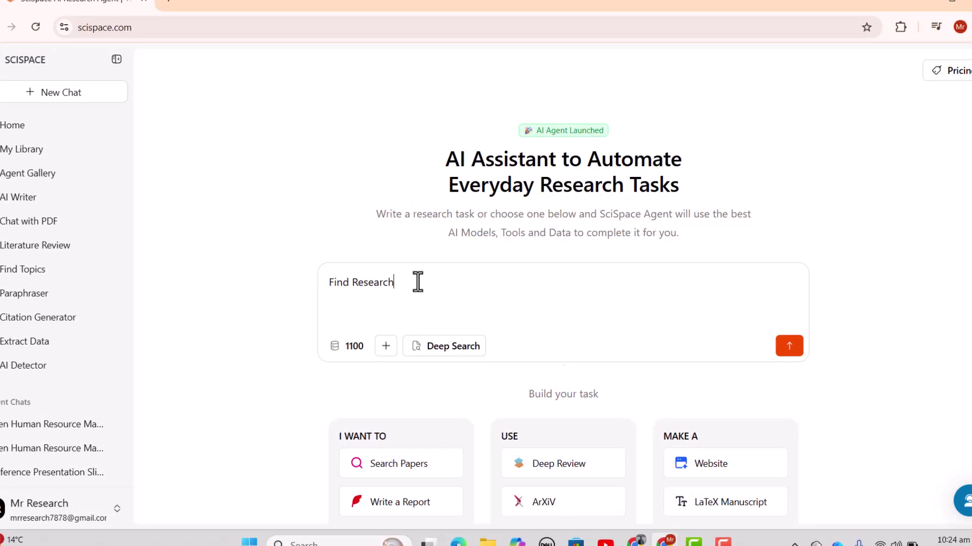
pyautogui.write(' paper')
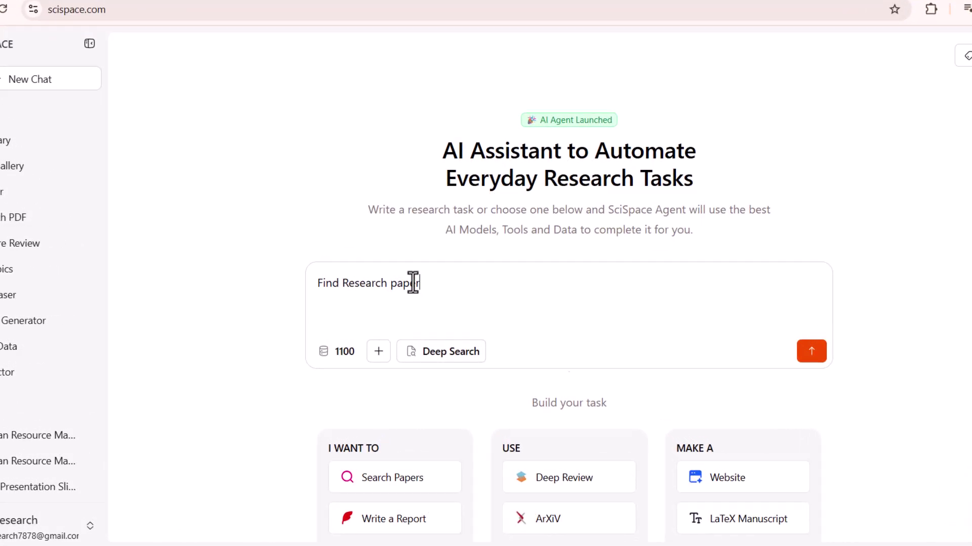
pyautogui.write('s on ')
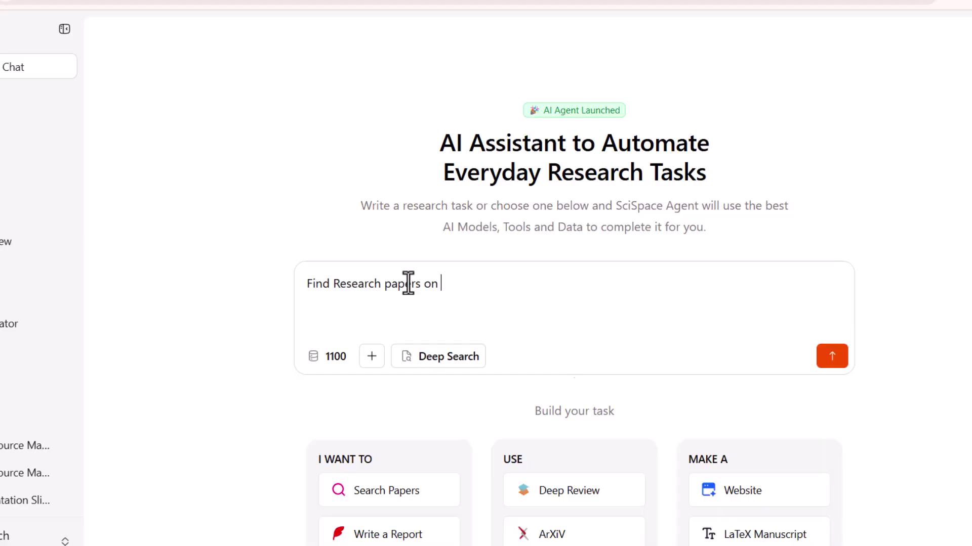
pyautogui.write('green HR')
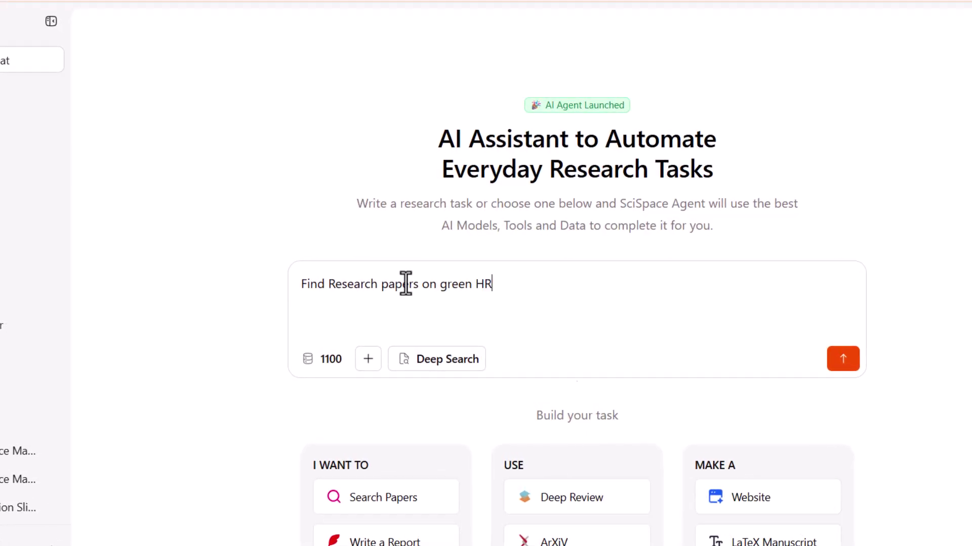
pyautogui.write('M')
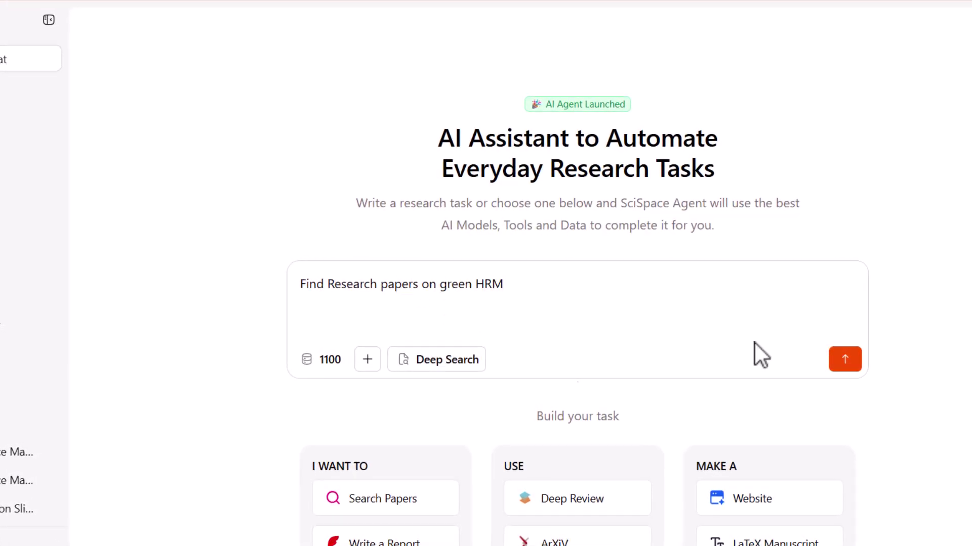
pyautogui.click(845, 360)
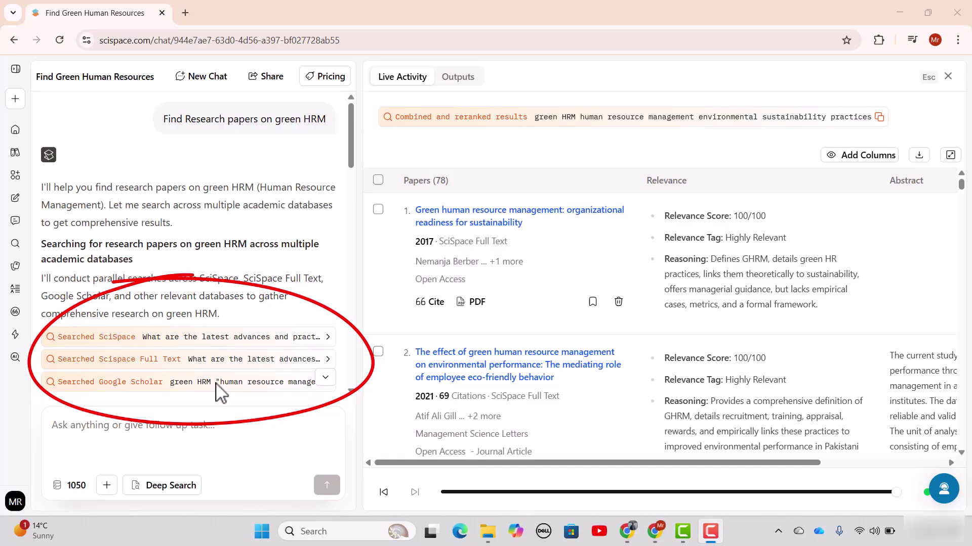
# Scroll the agent's reply down to the 'Combining and reranking search results' step.
pyautogui.scroll(-3, 272, 266)
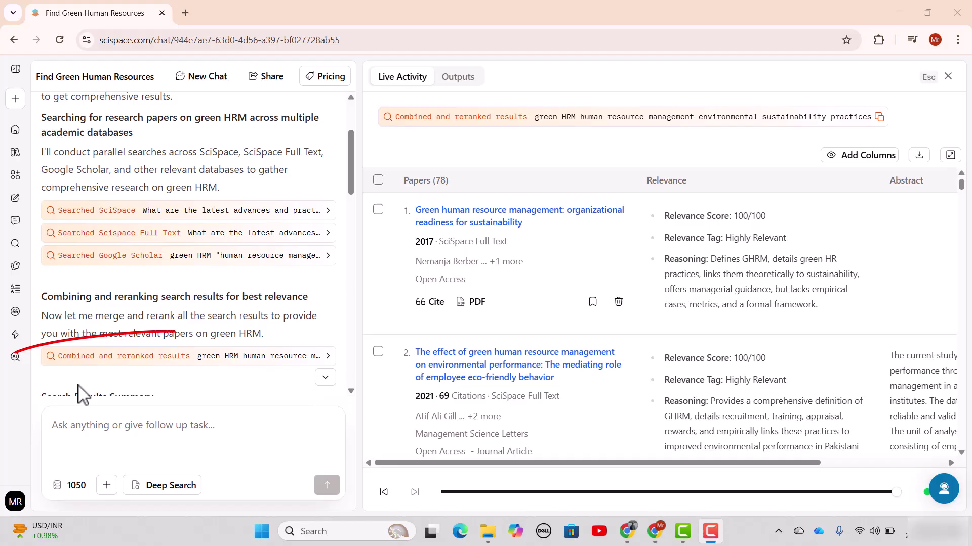
# Open the combined and reranked results and scroll through the ranked green HRM papers.
pyautogui.click(107, 363)
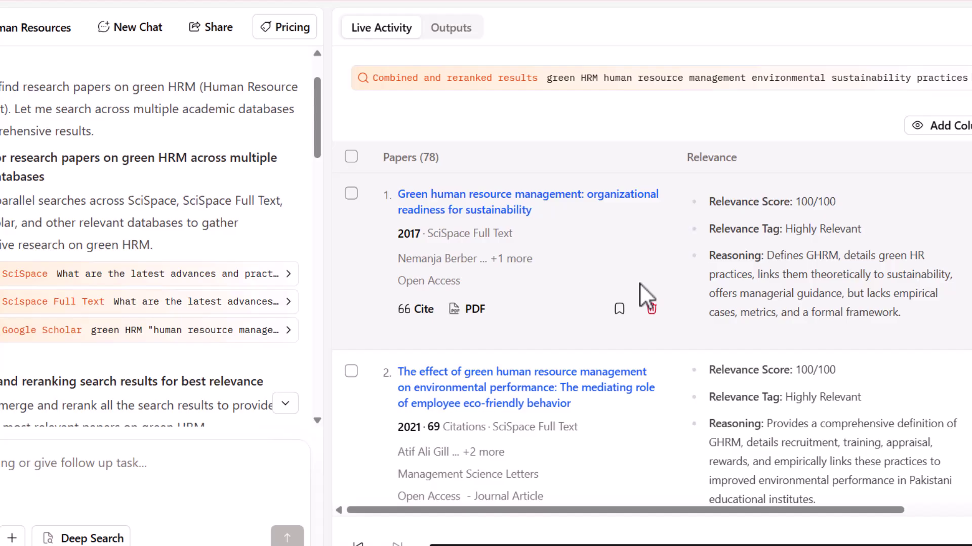
pyautogui.scroll(-2, 713, 323)
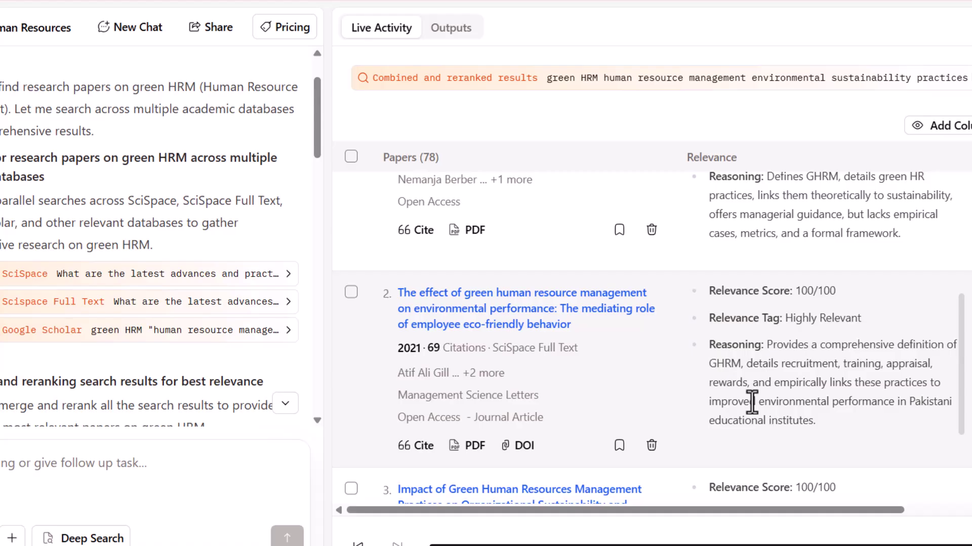
pyautogui.scroll(-3, 742, 395)
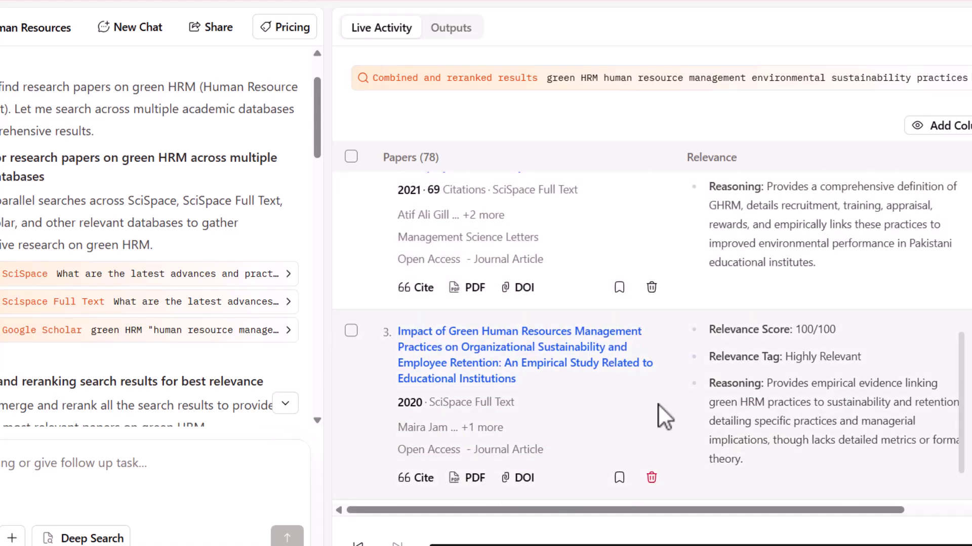
pyautogui.scroll(-5, 661, 412)
pyautogui.scroll(-1, 661, 416)
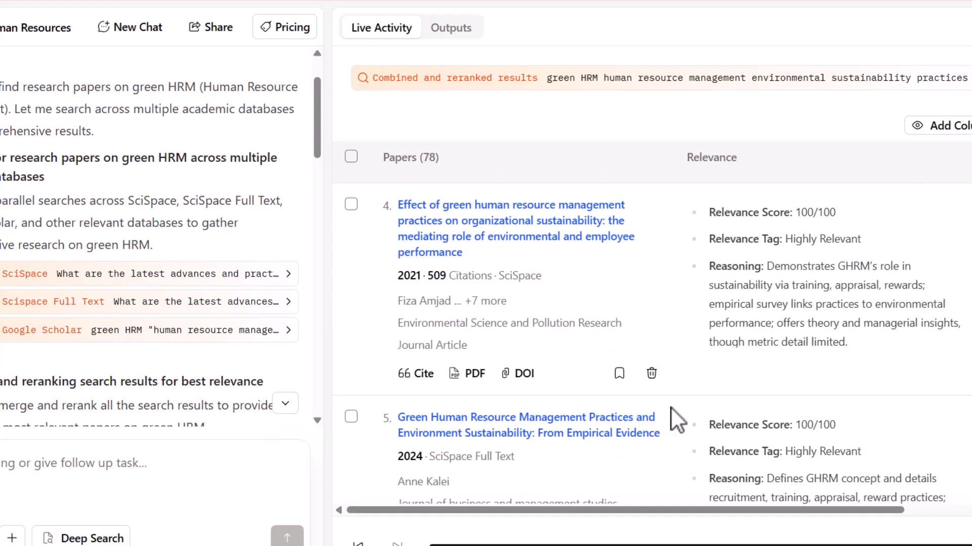
pyautogui.scroll(-3, 718, 450)
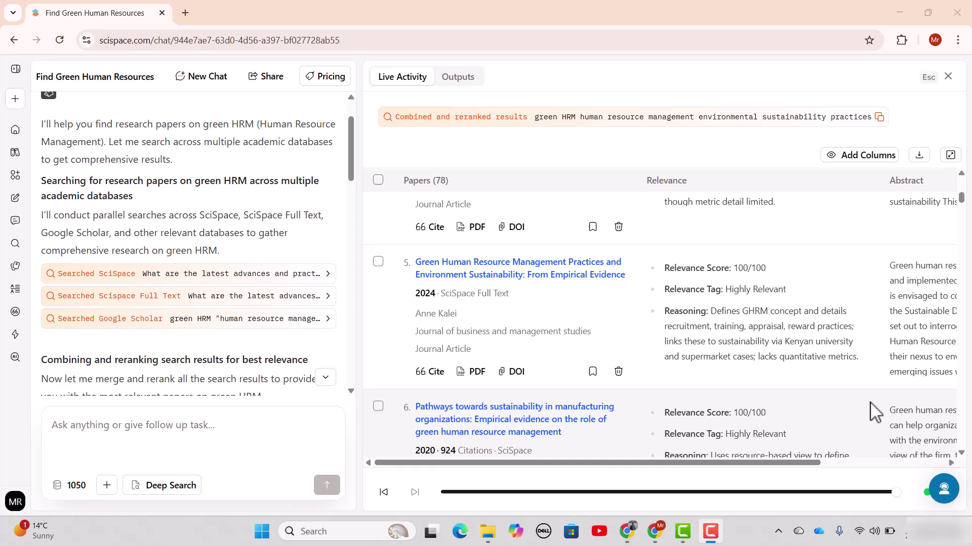
pyautogui.scroll(-20, 526, 190)
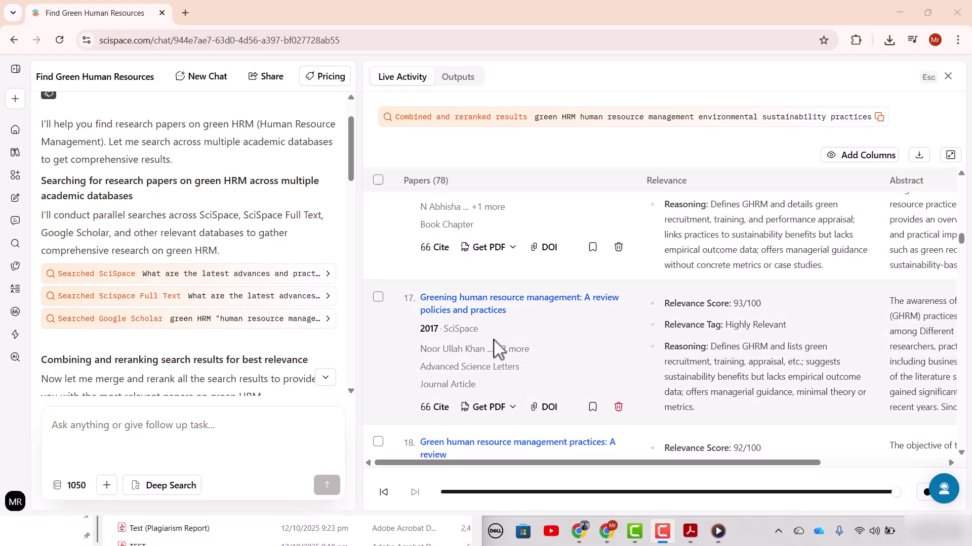
# Get paper 17's PDF via Download from a Library, adding Harvard University as the institution.
pyautogui.click(475, 302)
pyautogui.click(326, 237)
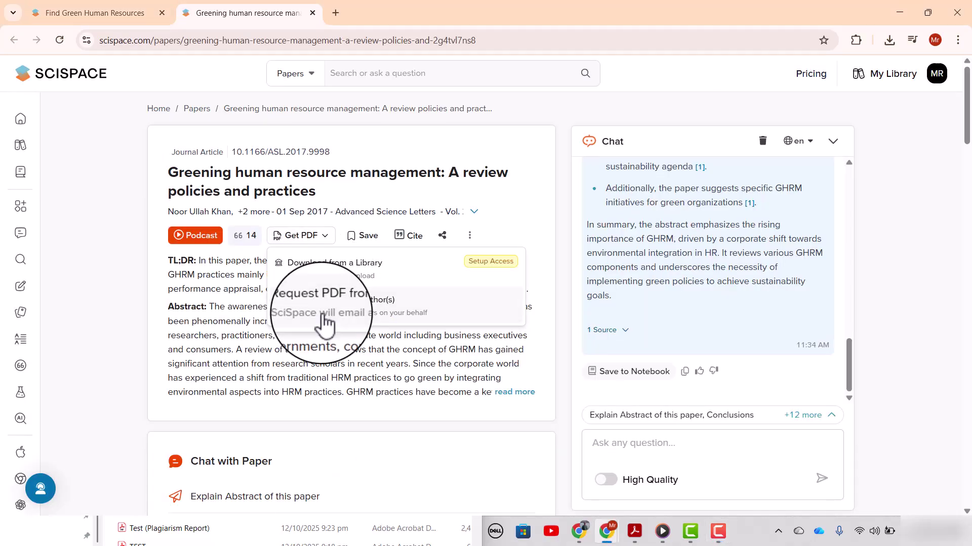
pyautogui.click(354, 283)
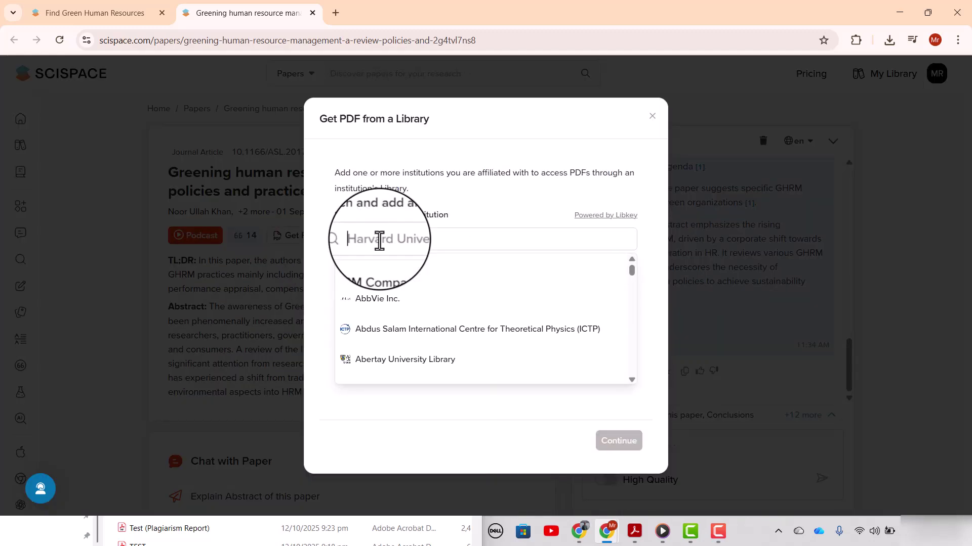
pyautogui.write('Har')
pyautogui.write('vard')
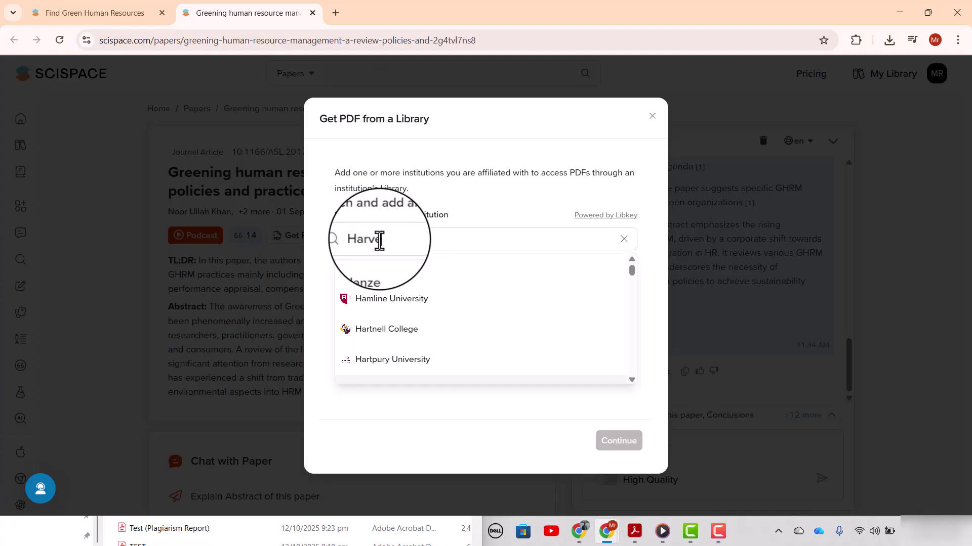
pyautogui.click(455, 273)
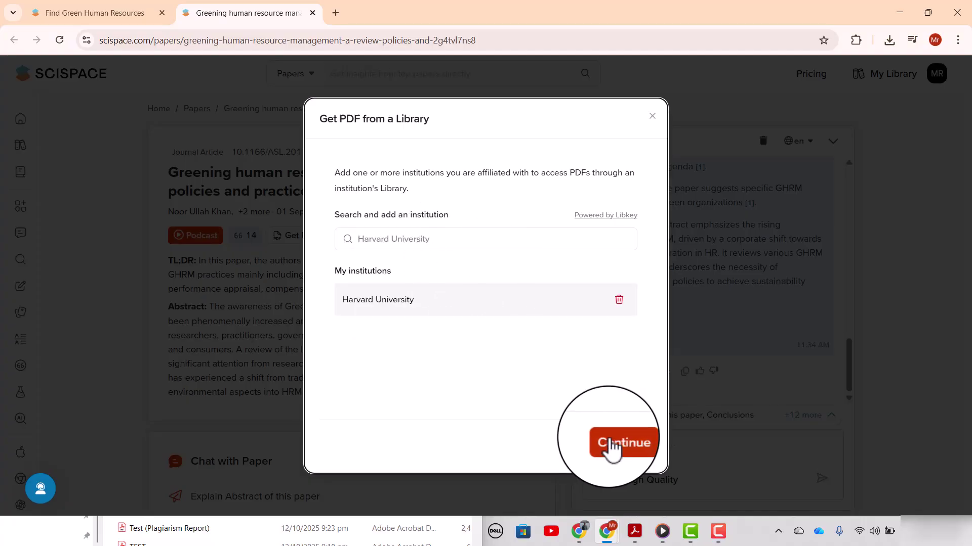
pyautogui.click(611, 445)
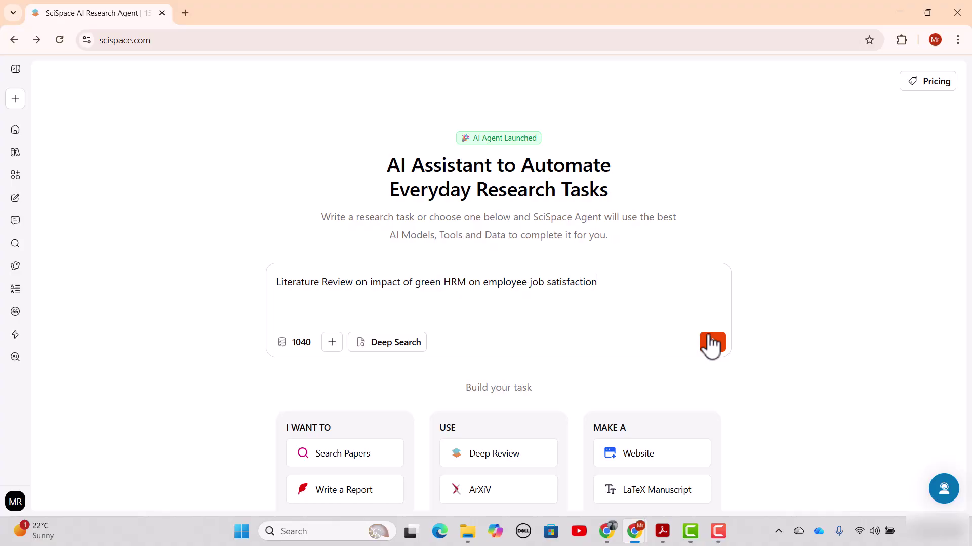
# Send the 'Literature Review on impact of green HRM on employee job satisfaction' task.
pyautogui.click(712, 353)
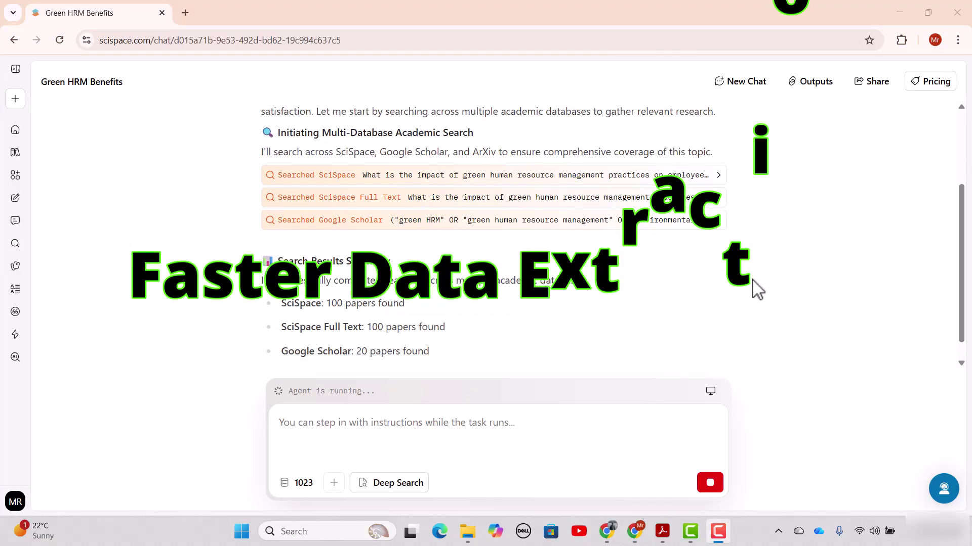
# Add the suggested Results and Limitations columns to the papers table.
pyautogui.click(810, 81)
pyautogui.click(867, 104)
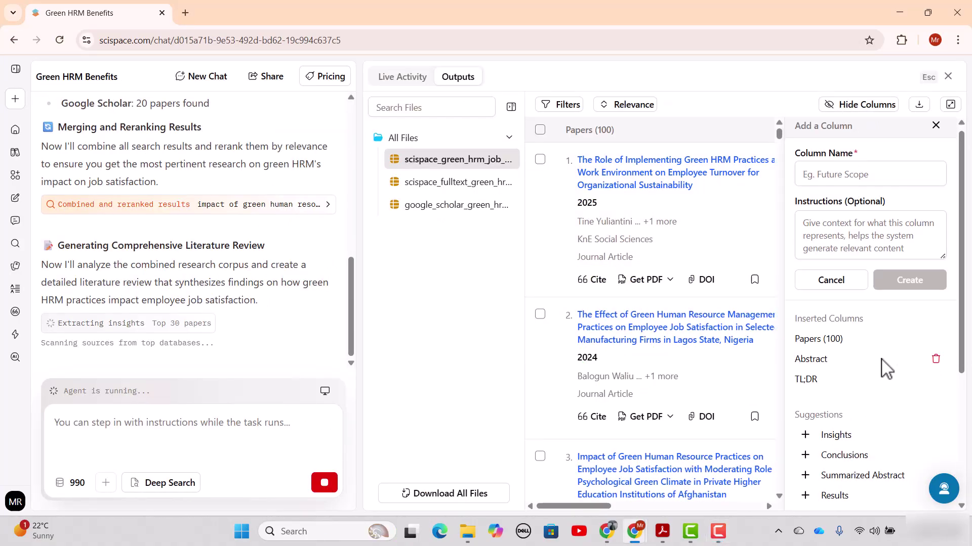
pyautogui.scroll(-4, 885, 369)
pyautogui.click(835, 312)
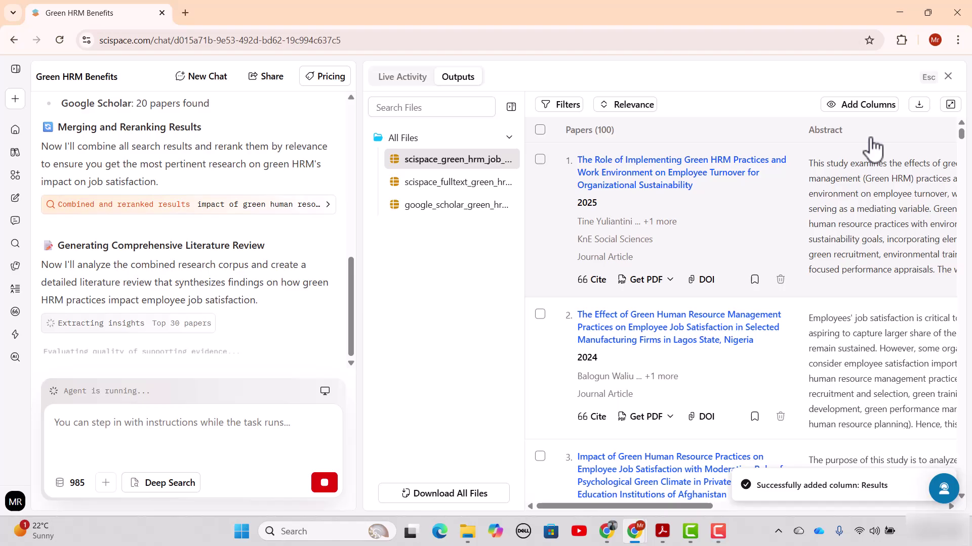
pyautogui.click(867, 104)
pyautogui.click(840, 492)
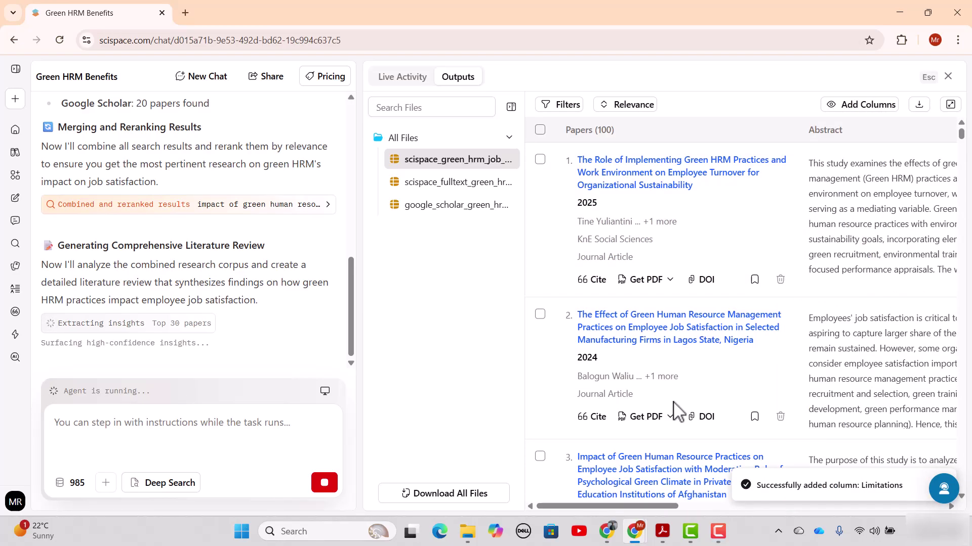
pyautogui.moveTo(663, 507); pyautogui.dragTo(887, 517)
# Delete the TL;DR column, open the paper filters, and return to the home page.
pyautogui.click(868, 104)
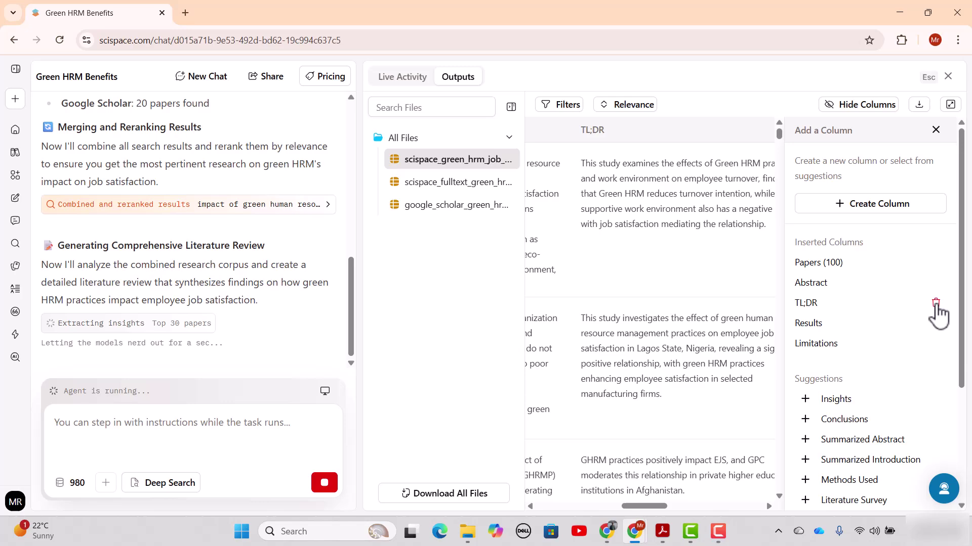
pyautogui.click(935, 304)
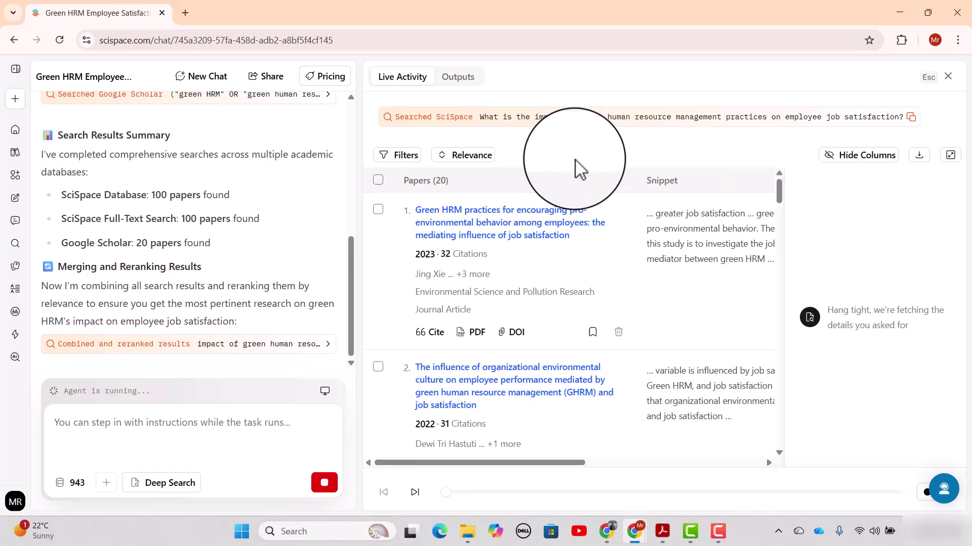
pyautogui.click(397, 155)
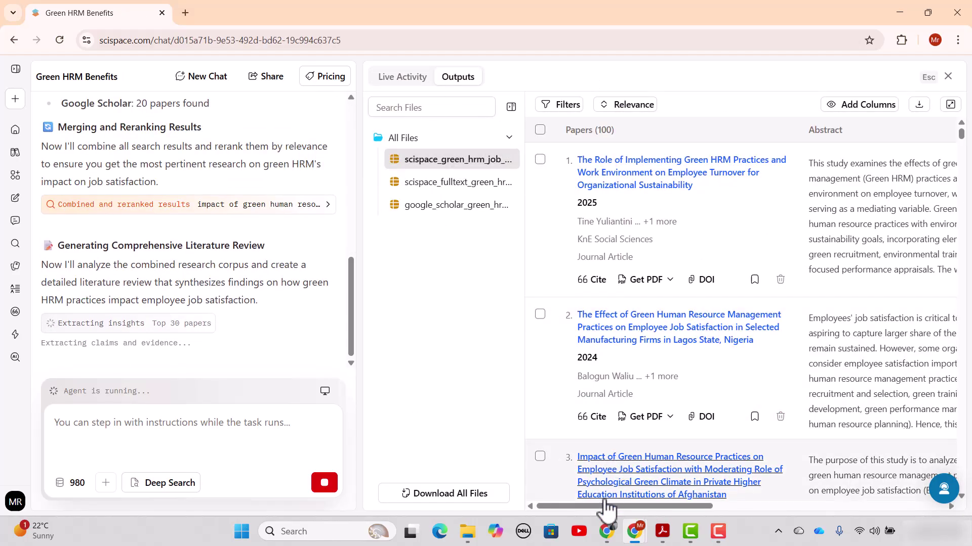
pyautogui.moveTo(606, 506); pyautogui.dragTo(800, 520)
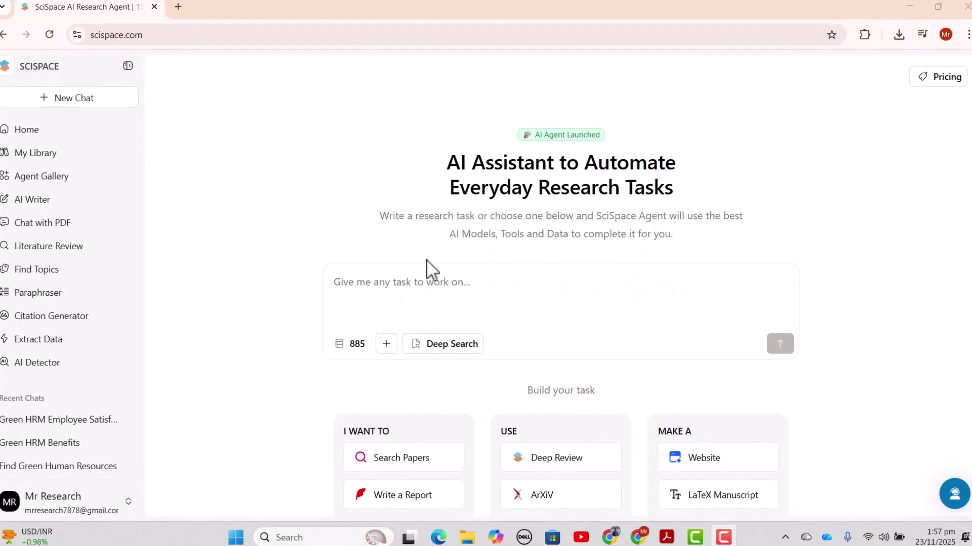
# Link Google Drive through Add from Google Drive, signing in and granting file access.
pyautogui.click(387, 343)
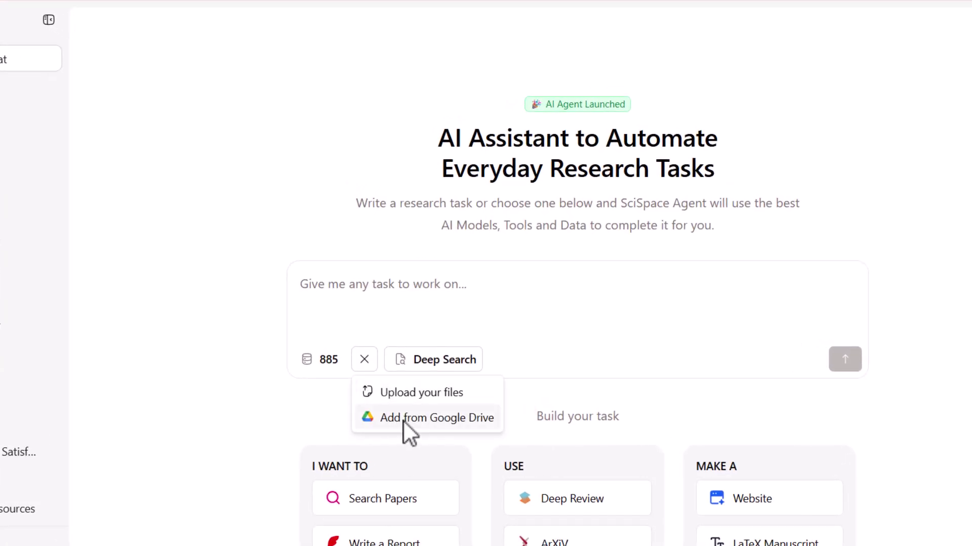
pyautogui.click(429, 418)
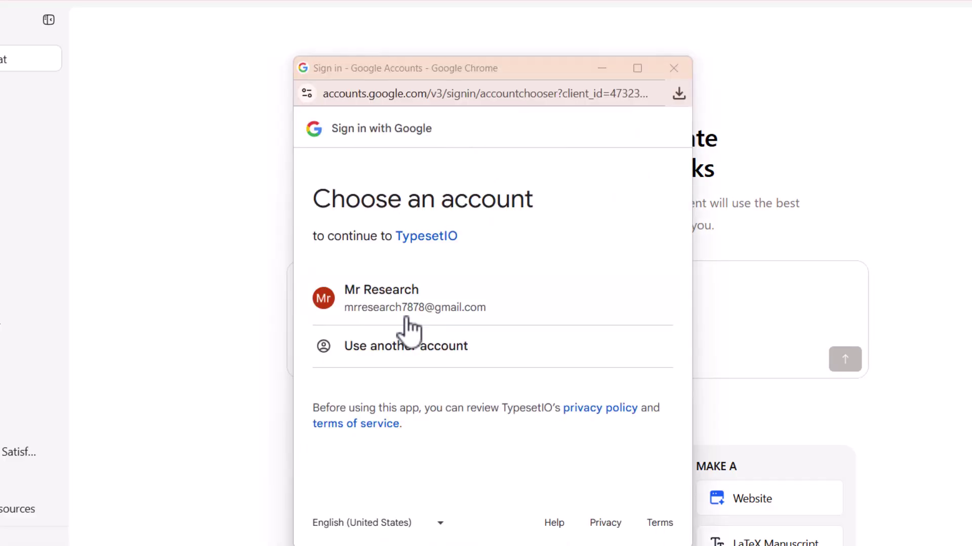
pyautogui.click(393, 306)
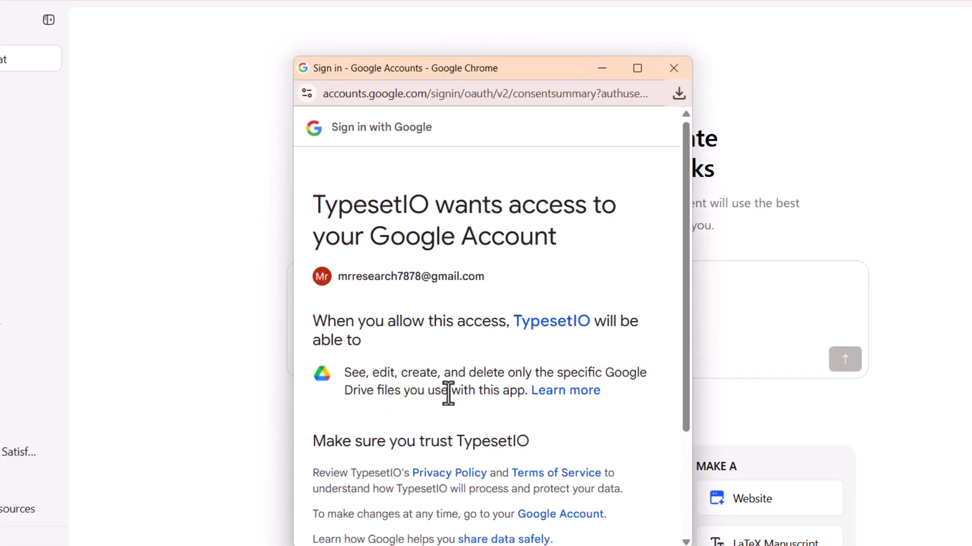
pyautogui.scroll(-3, 450, 400)
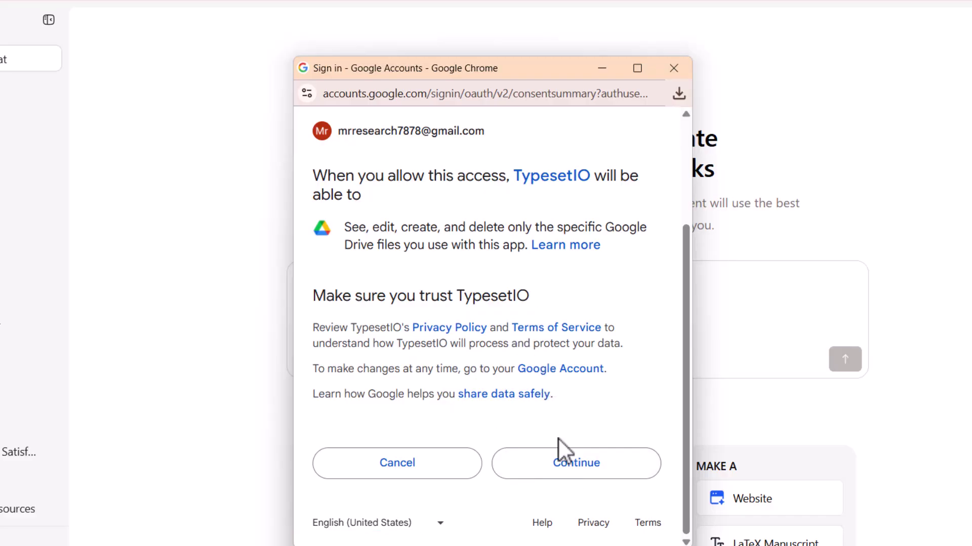
pyautogui.click(571, 470)
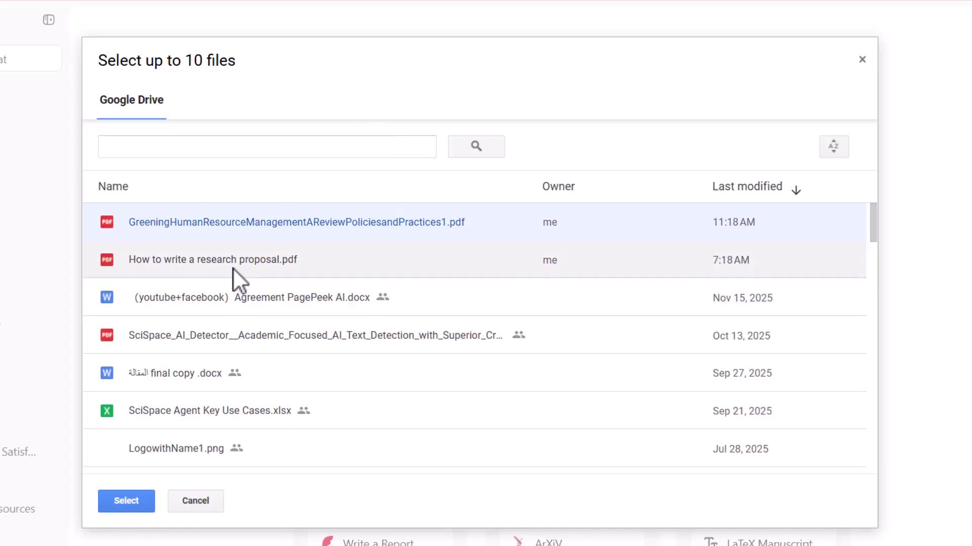
# Attach the Greening HRM review and How to write a research proposal.pdf, then send 'Please summarize these pdfs'.
pyautogui.click(233, 266)
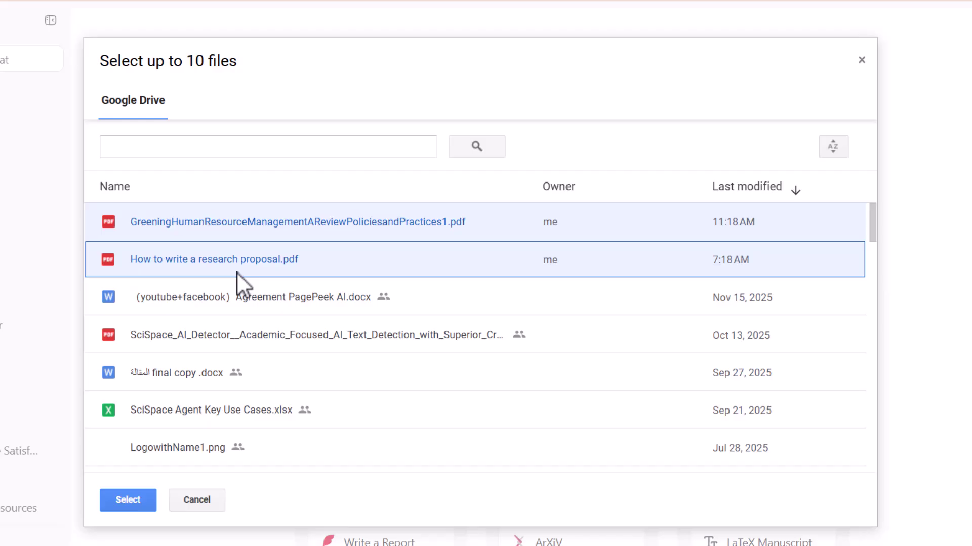
pyautogui.click(152, 497)
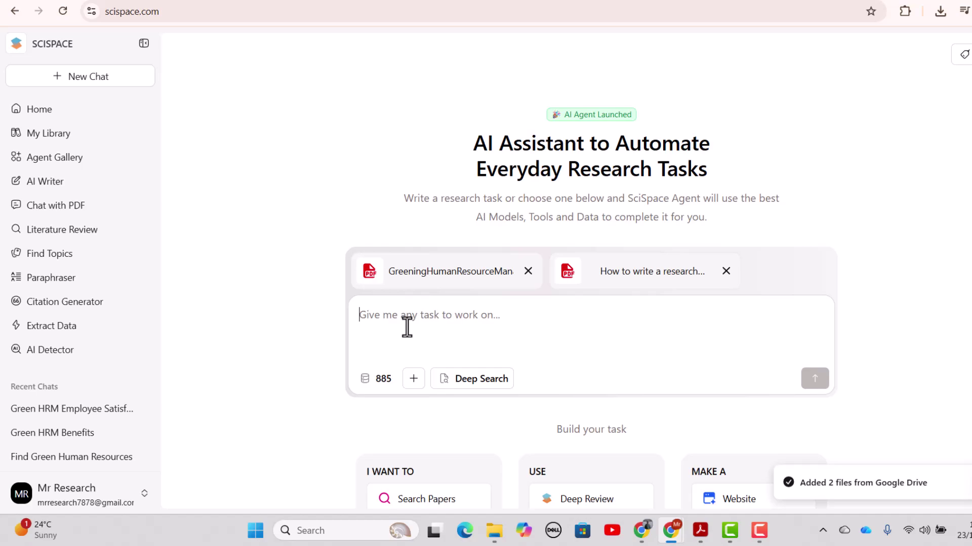
pyautogui.write('Please summarize these pdfs')
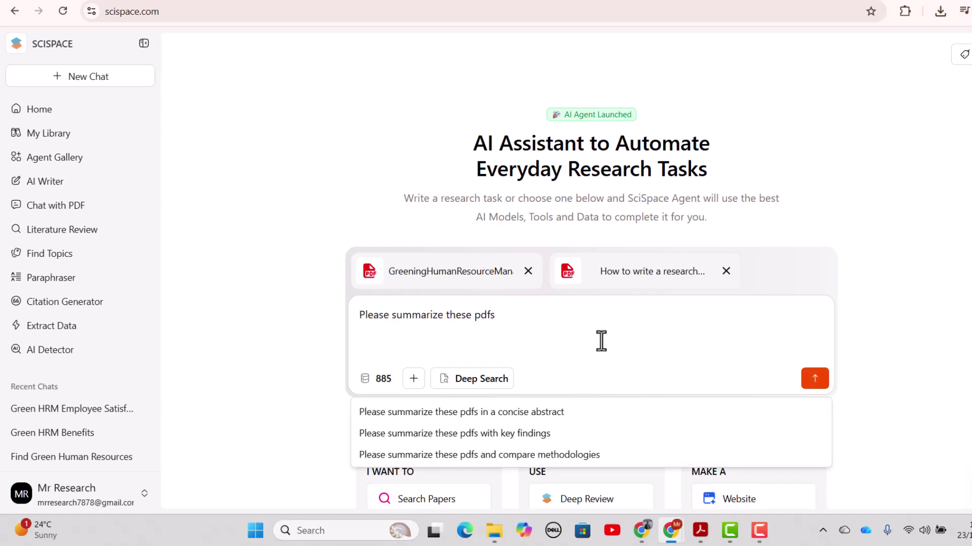
pyautogui.click(815, 381)
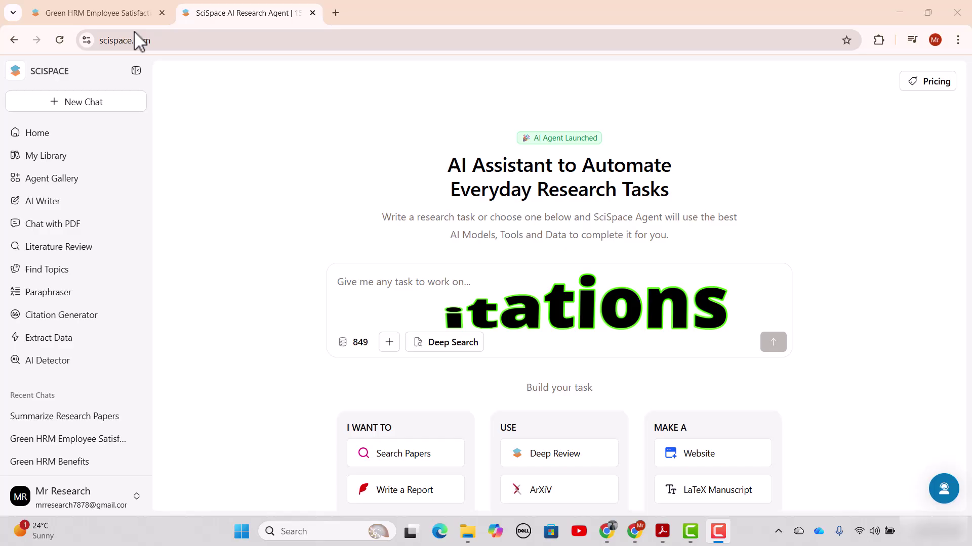
# In the Green HRM Employee Satisfaction chat, view citation 2's APA 7th edition reference.
pyautogui.click(120, 20)
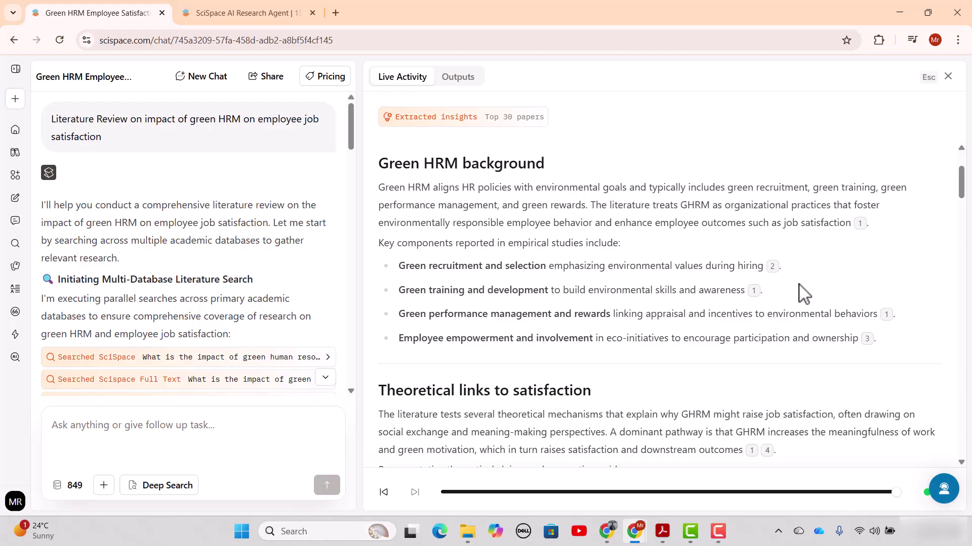
pyautogui.moveTo(773, 268)
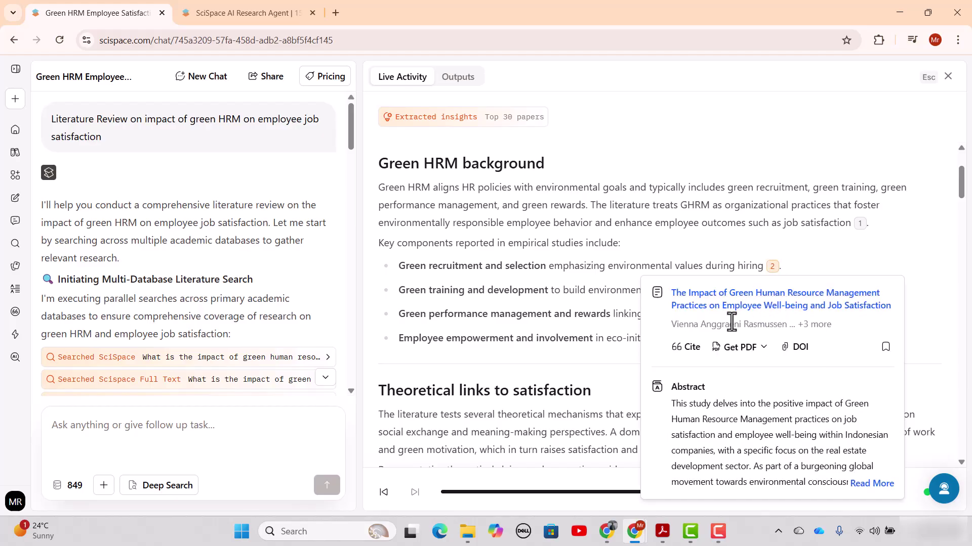
pyautogui.click(692, 348)
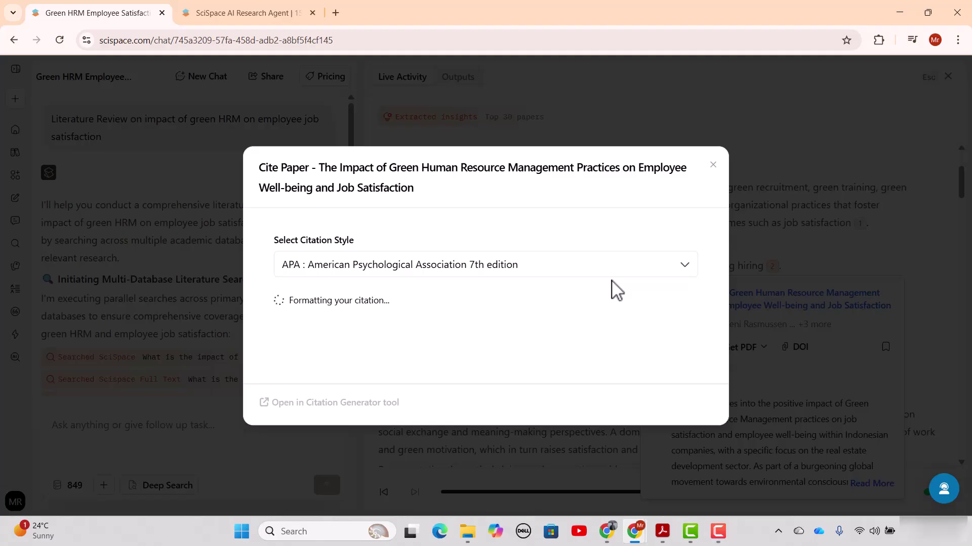
pyautogui.click(680, 274)
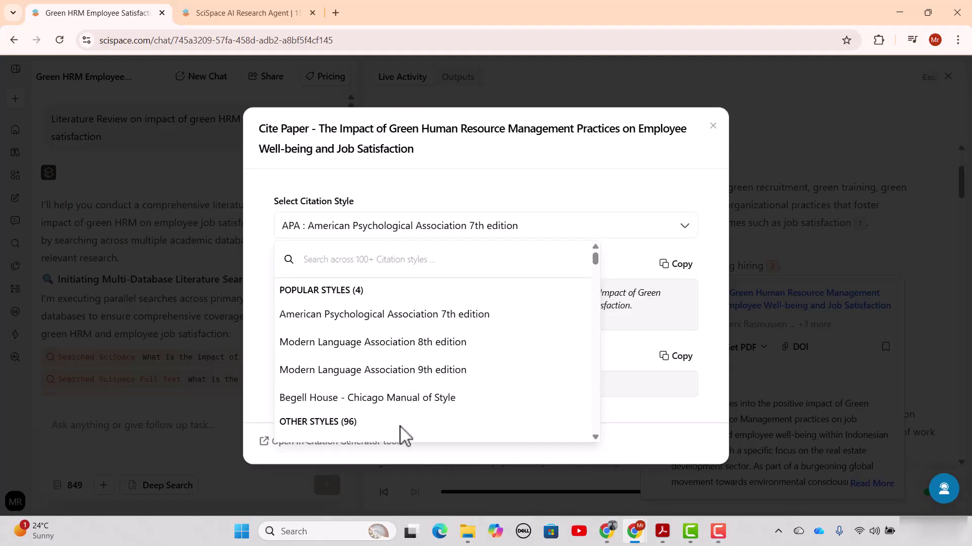
pyautogui.click(562, 214)
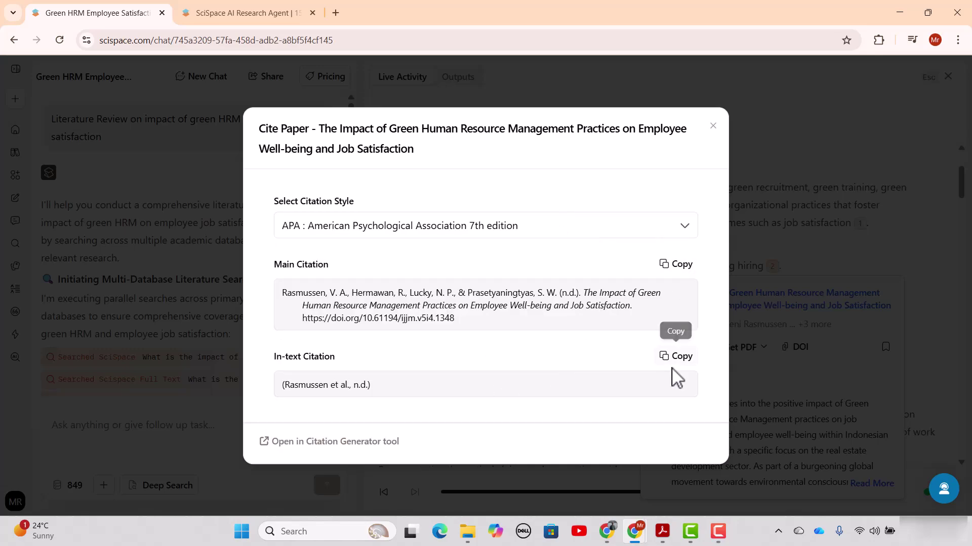
pyautogui.click(748, 136)
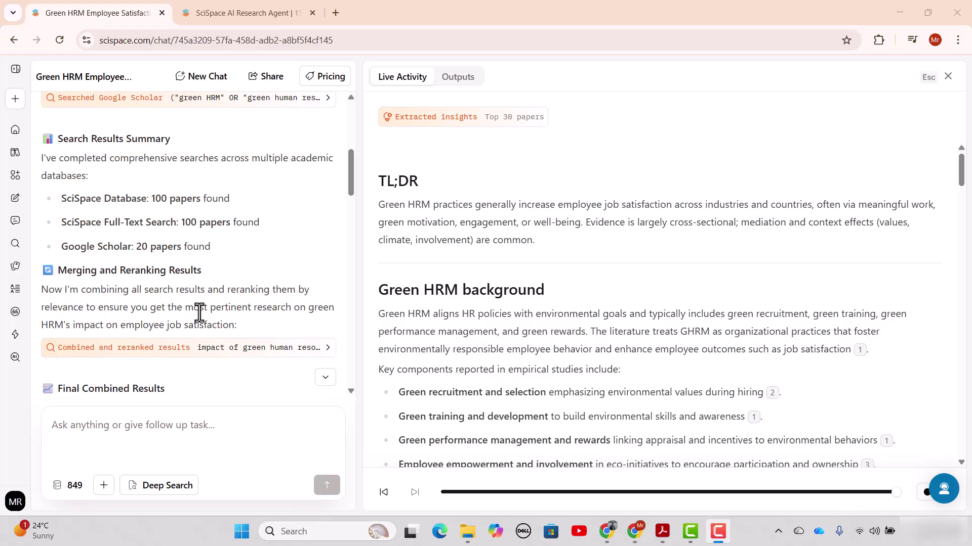
# Copy the APA main citation of the top-ranked combined-results paper, then go to the summary chat.
pyautogui.click(162, 357)
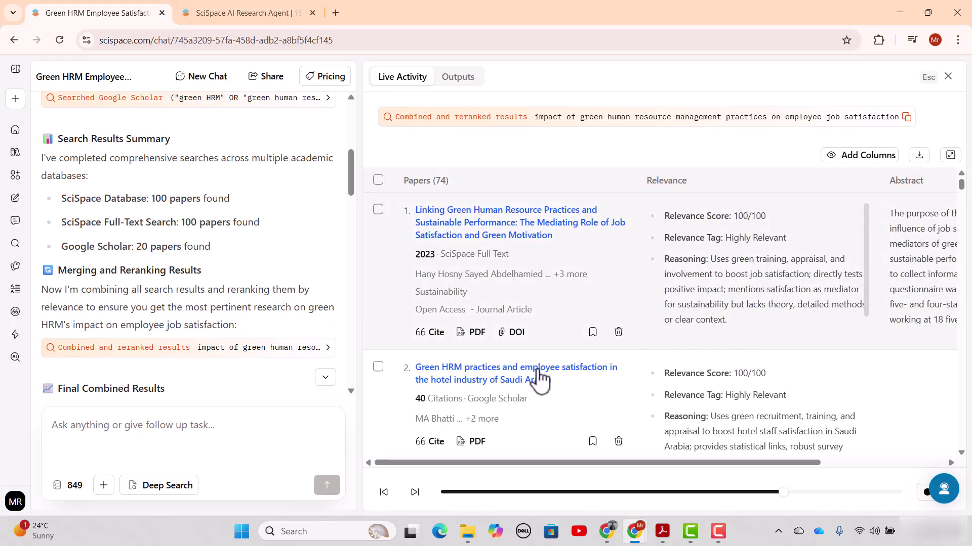
pyautogui.click(434, 334)
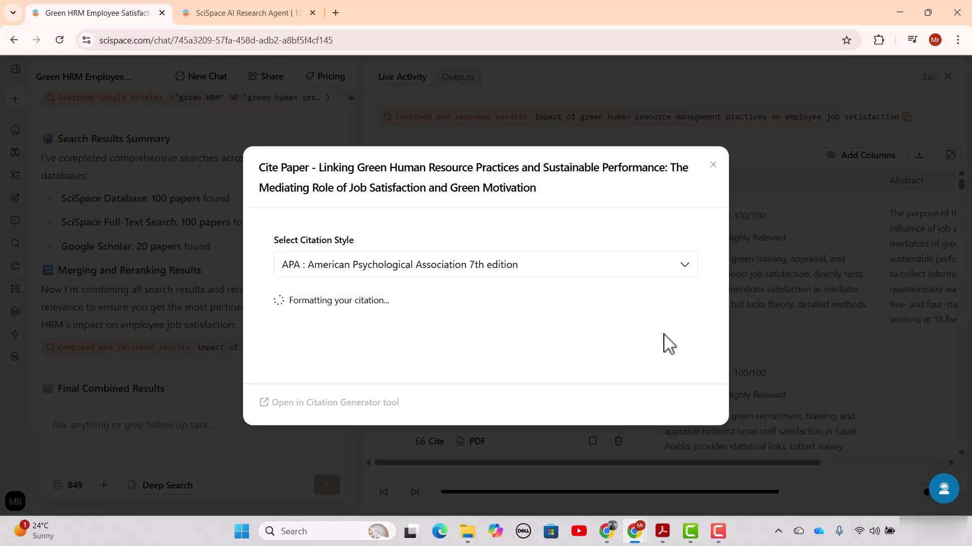
pyautogui.click(684, 267)
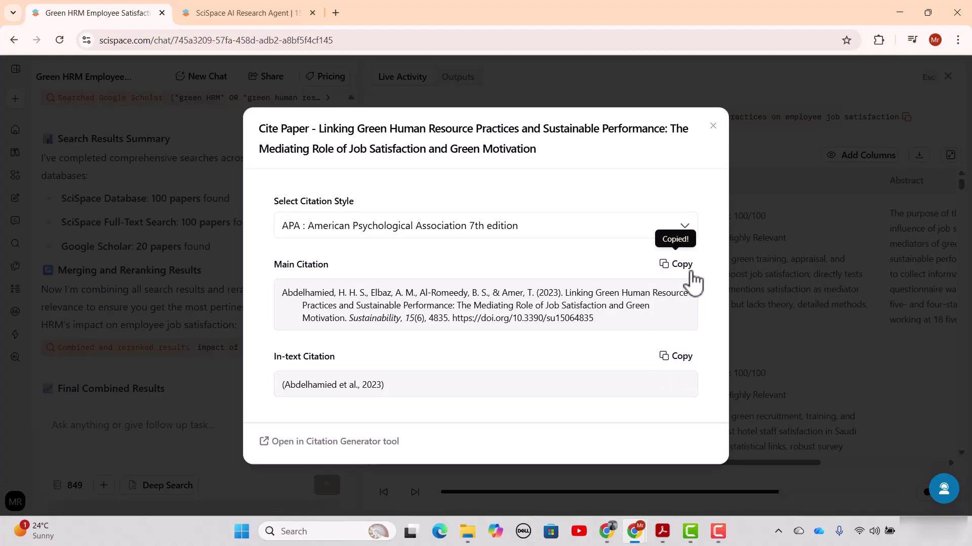
pyautogui.hotkey('ctrl', 'Tab')
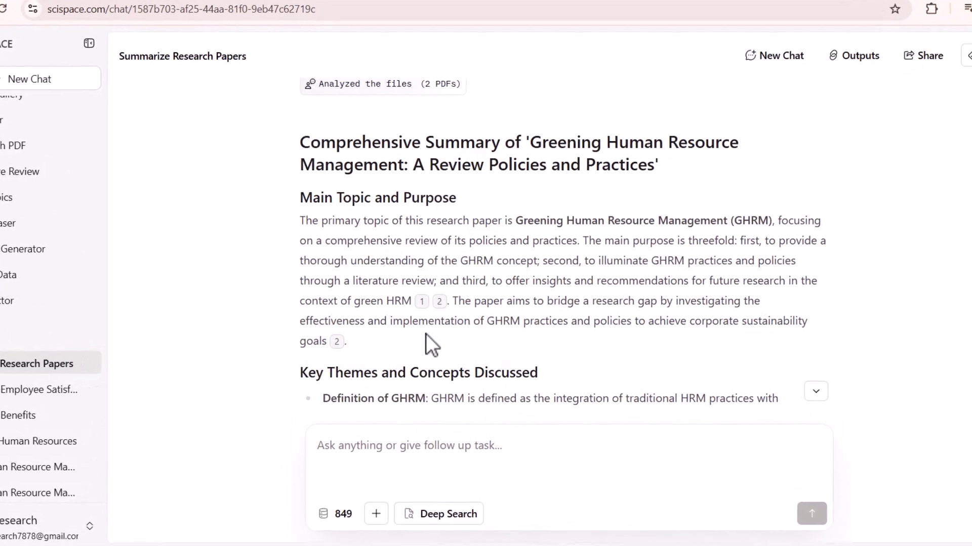
# Locate summary citation 1 in its source, the Greening HRM PDF, alongside the Outputs file list.
pyautogui.click(426, 299)
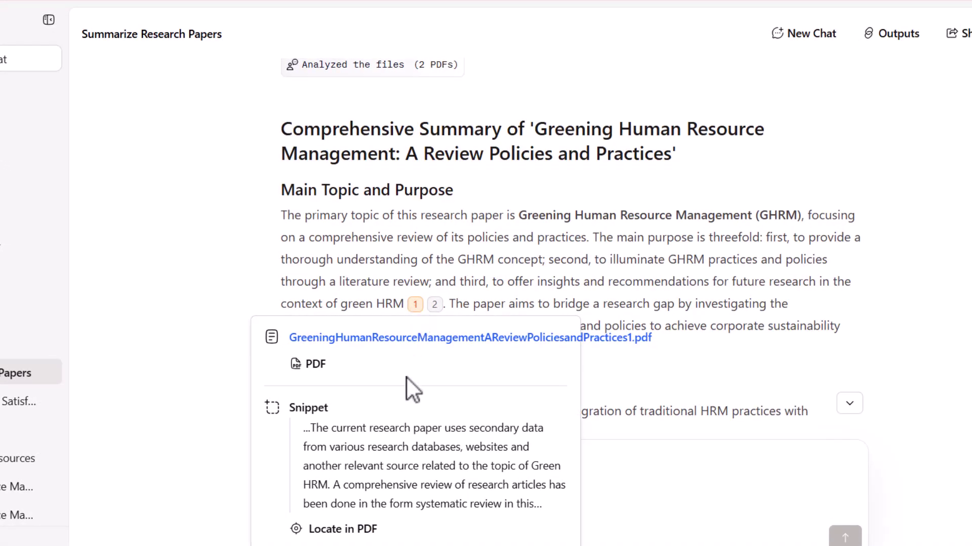
pyautogui.click(349, 529)
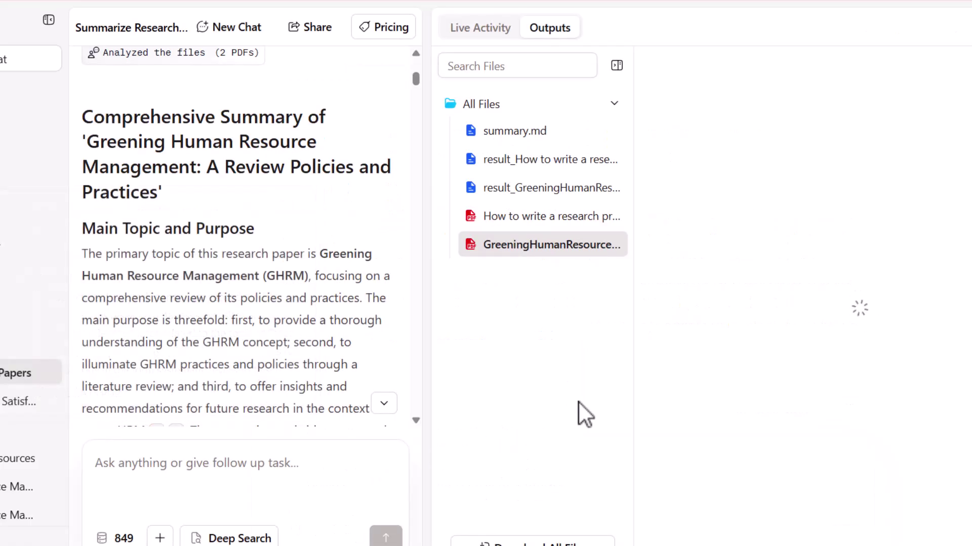